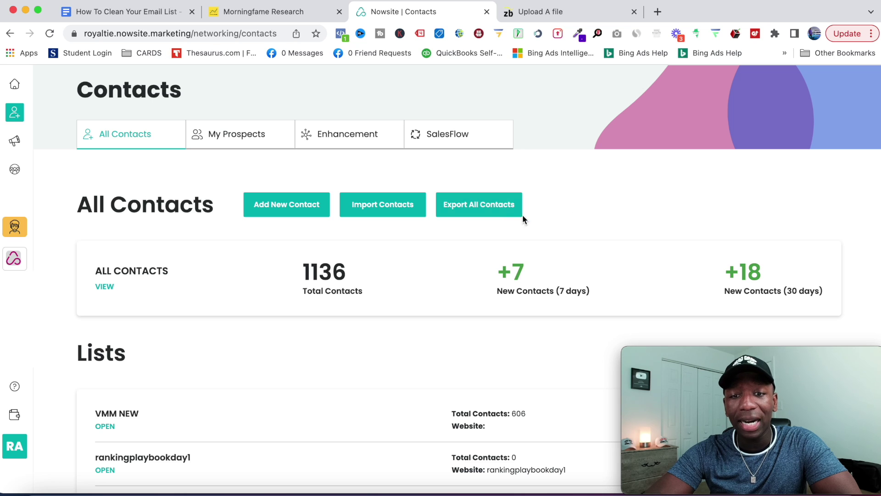
Step: Abandon the contacts export and bring up ZeroBounce's file upload page
{"action": "left_click", "coordinate": [456, 208]}
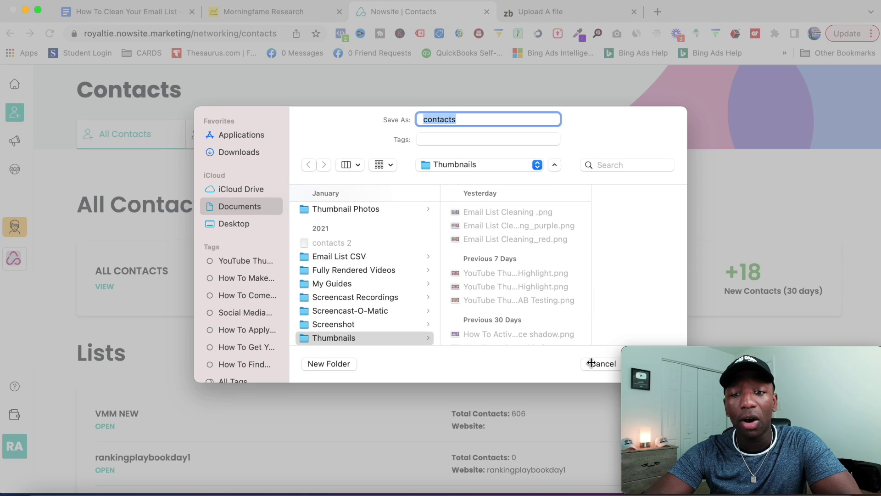
{"action": "left_click", "coordinate": [596, 363]}
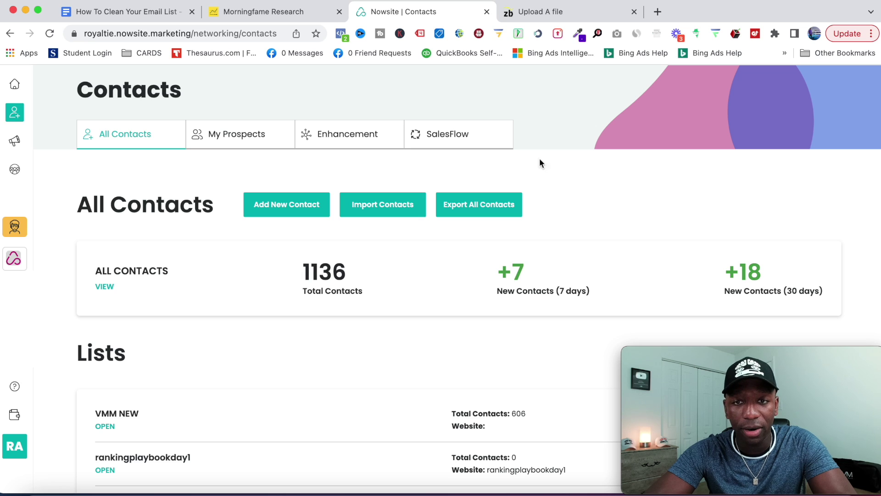
{"action": "left_click", "coordinate": [558, 13]}
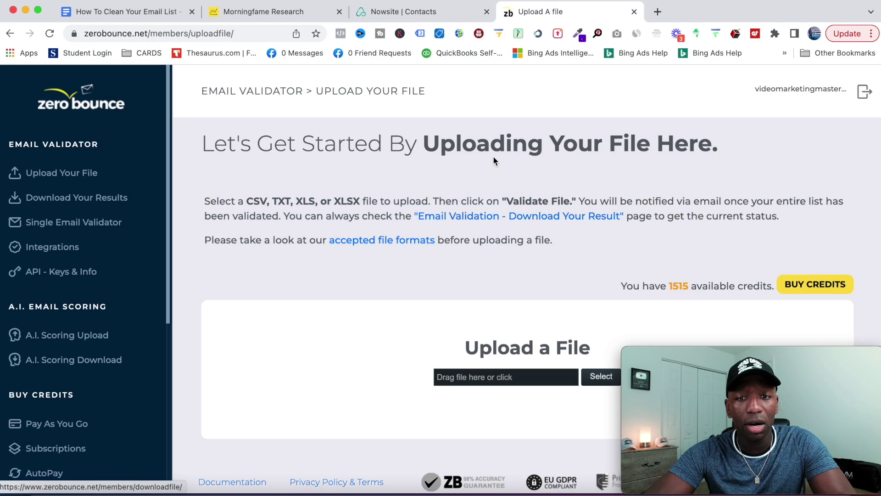
{"action": "scroll", "coordinate": [494, 159], "scroll_direction": "down", "scroll_amount": 1}
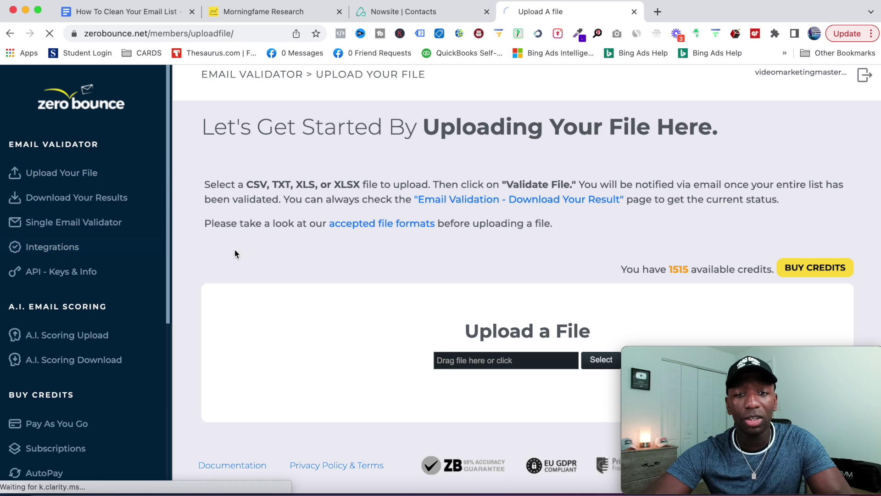
Step: Scroll through the Integrations list, then return to the Upload Your File page
{"action": "scroll", "coordinate": [853, 192], "scroll_direction": "down", "scroll_amount": 1}
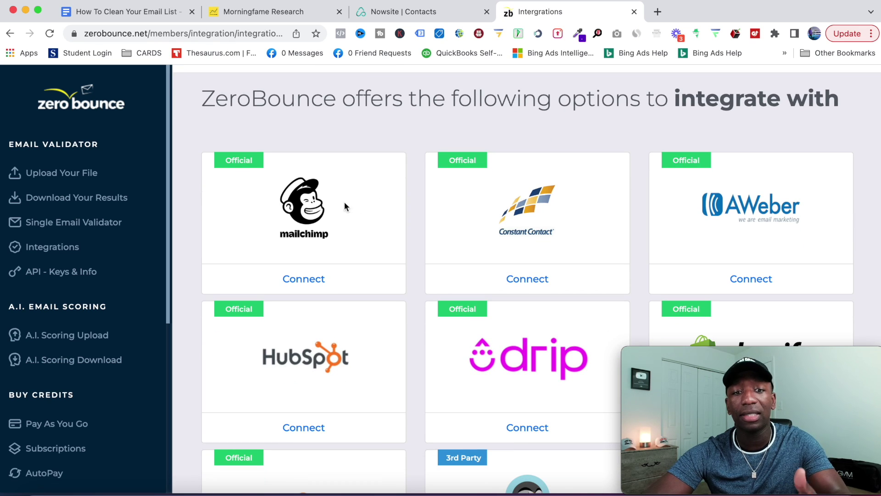
{"action": "scroll", "coordinate": [328, 206], "scroll_direction": "down", "scroll_amount": 3}
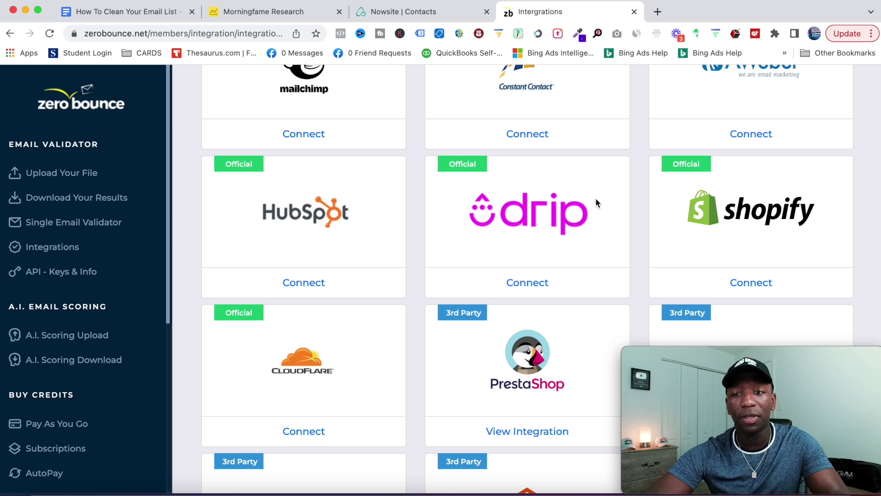
{"action": "scroll", "coordinate": [556, 200], "scroll_direction": "down", "scroll_amount": 4}
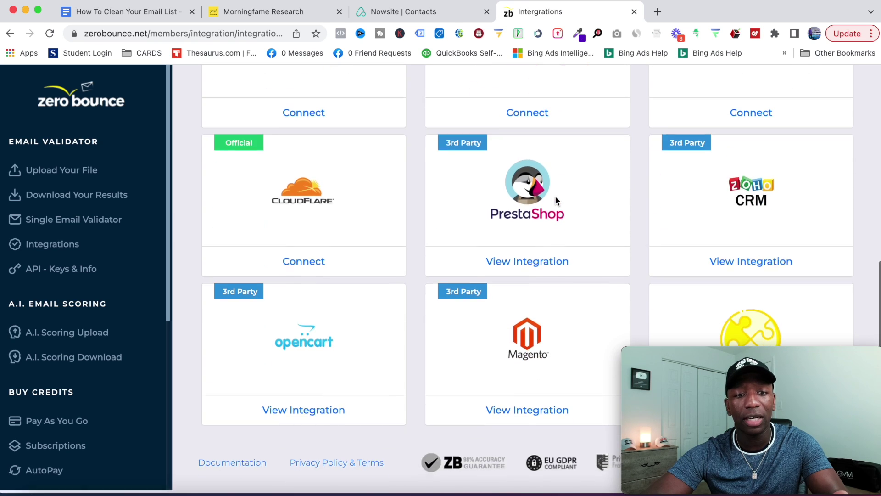
{"action": "scroll", "coordinate": [555, 200], "scroll_direction": "up", "scroll_amount": 10}
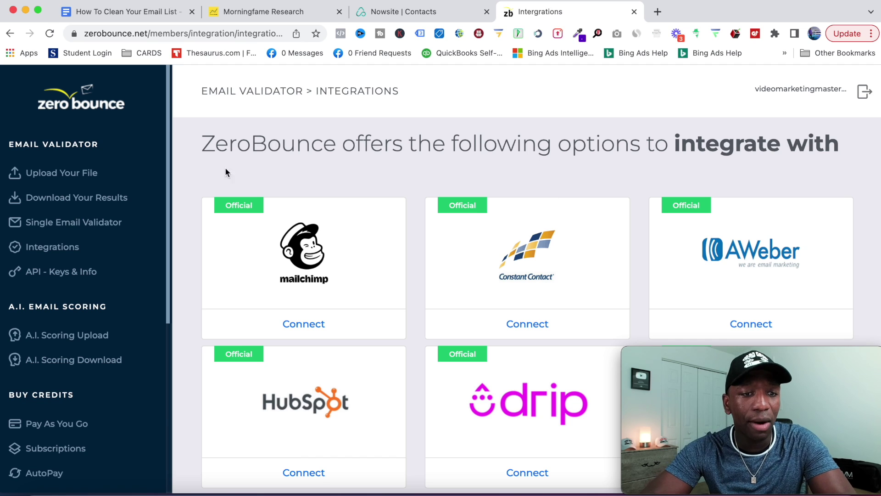
{"action": "left_click", "coordinate": [50, 178]}
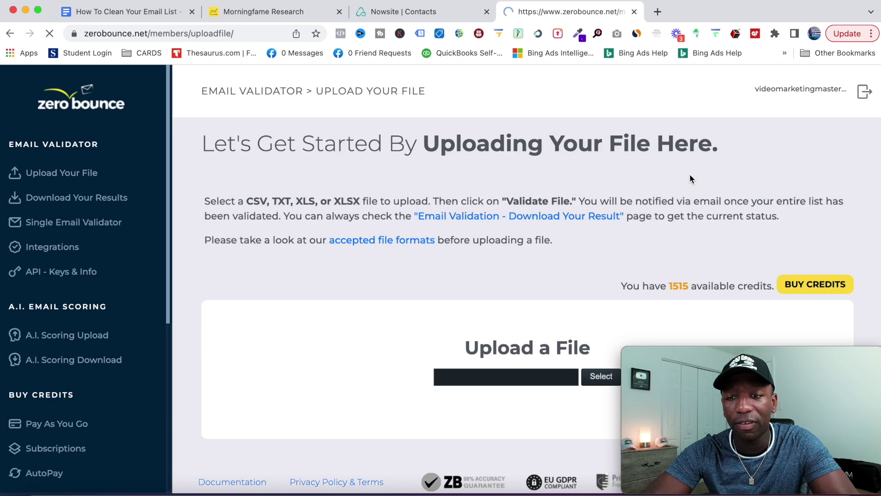
Step: Attach Youtube Ranking Playbook.csv from the file picker to ZeroBounce's upload page
{"action": "scroll", "coordinate": [800, 167], "scroll_direction": "down", "scroll_amount": 1}
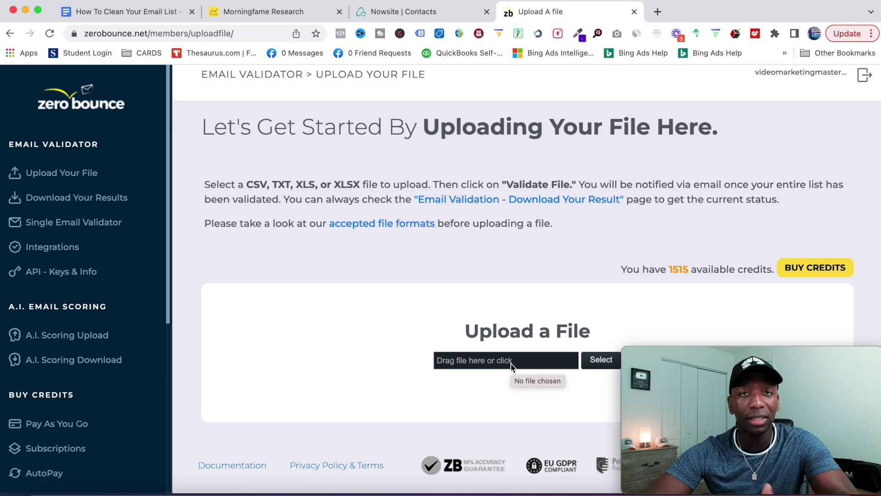
{"action": "left_click", "coordinate": [479, 361]}
{"action": "scroll", "coordinate": [281, 214], "scroll_direction": "down", "scroll_amount": 1}
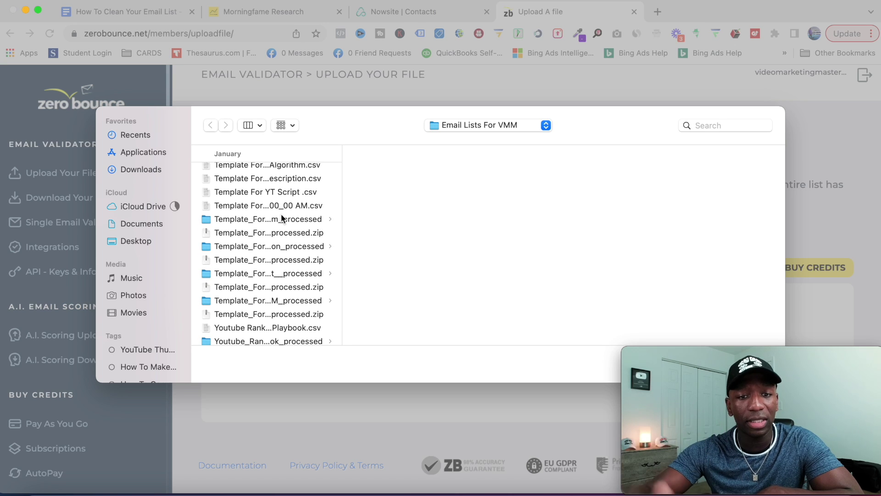
{"action": "scroll", "coordinate": [281, 216], "scroll_direction": "down", "scroll_amount": 3}
{"action": "left_click", "coordinate": [290, 306]}
{"action": "double_click", "coordinate": [291, 305]}
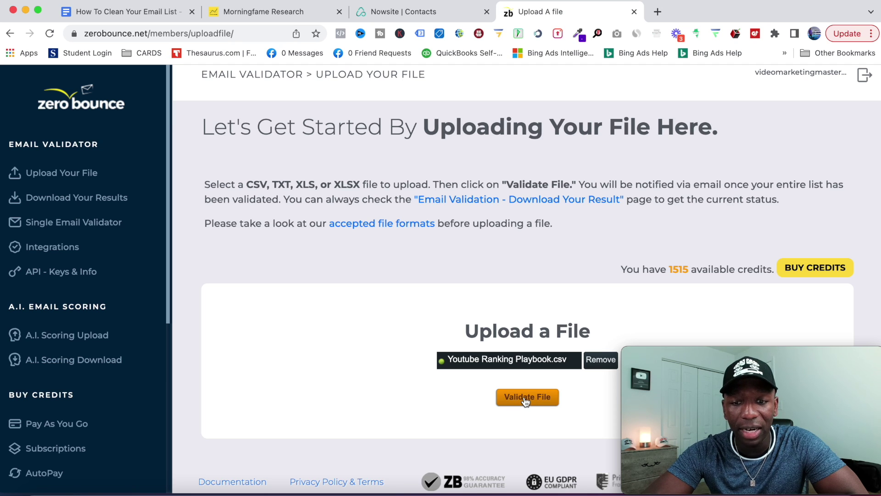
Step: Validate Youtube Ranking Playbook.csv, accept the column mapping, and queue its 117 emails for processing
{"action": "left_click", "coordinate": [526, 398]}
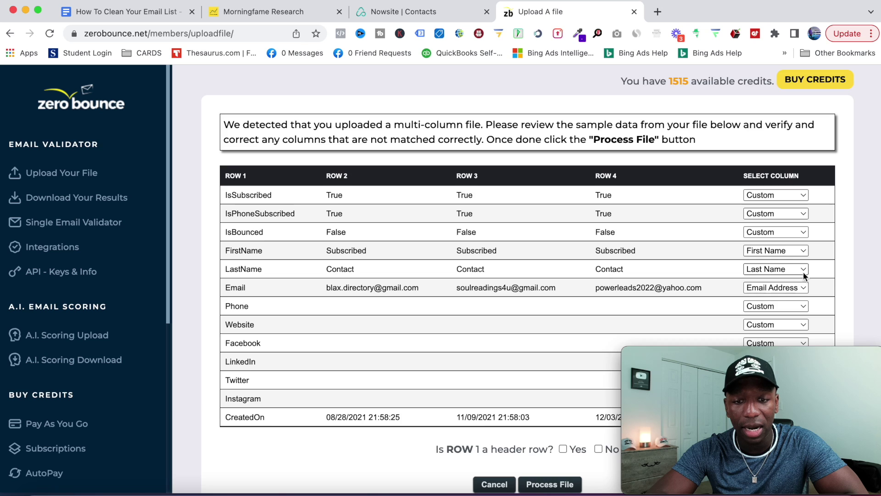
{"action": "scroll", "coordinate": [597, 253], "scroll_direction": "down", "scroll_amount": 5}
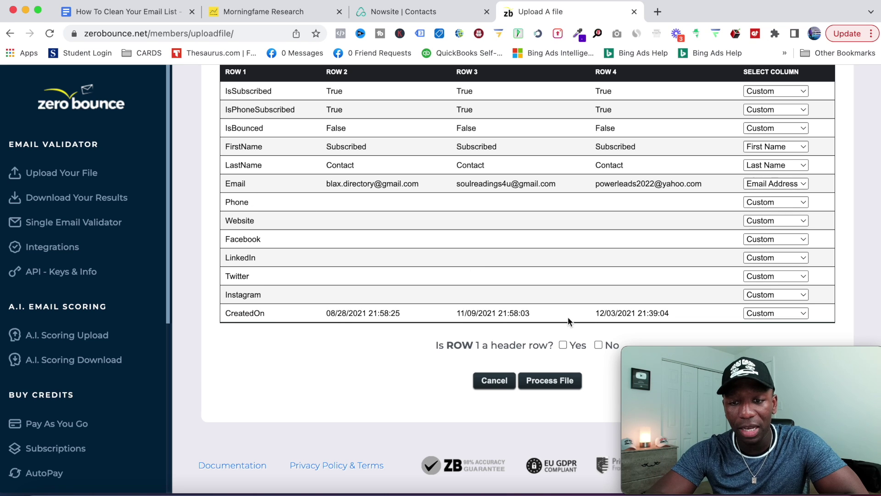
{"action": "left_click", "coordinate": [547, 388]}
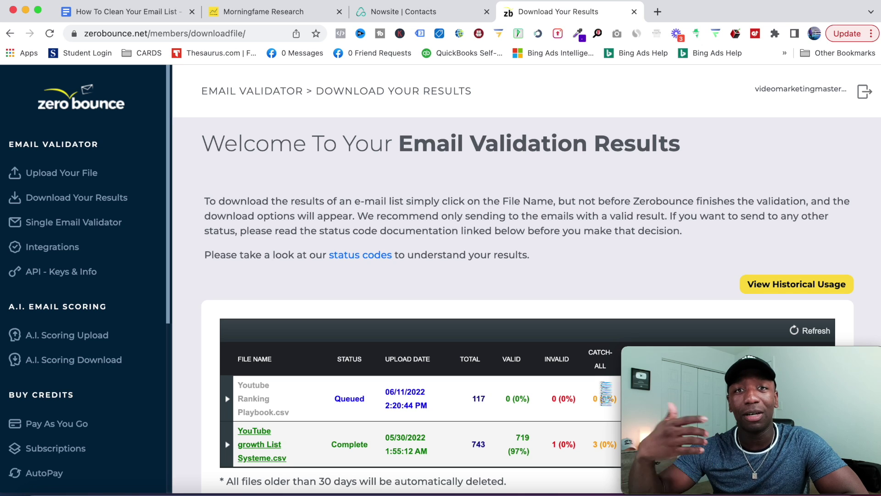
{"action": "scroll", "coordinate": [575, 250], "scroll_direction": "down", "scroll_amount": 1}
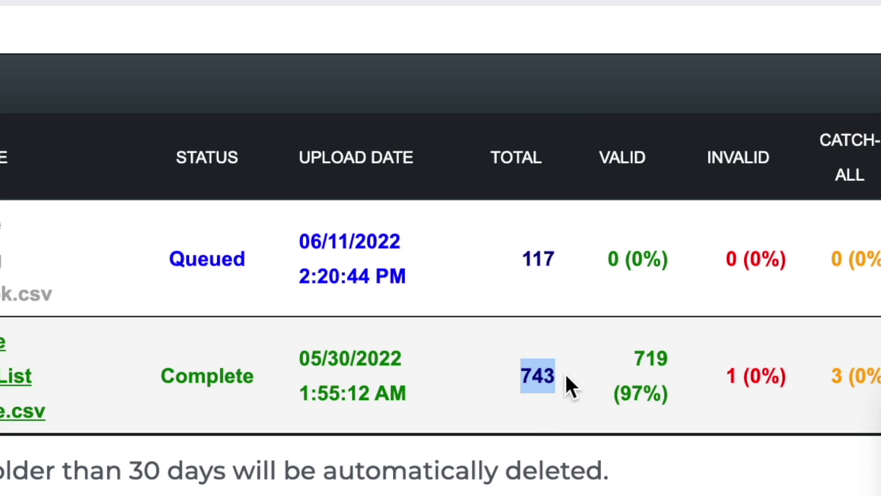
{"action": "double_click", "coordinate": [651, 358]}
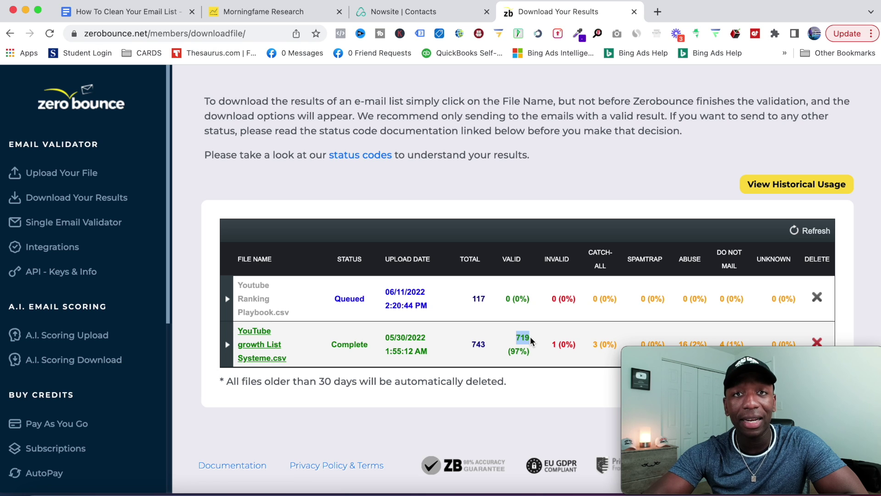
{"action": "left_click", "coordinate": [619, 207]}
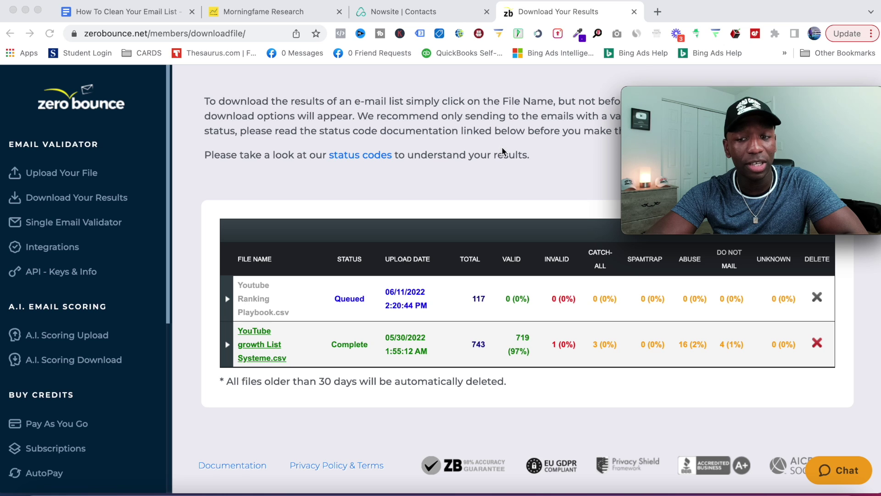
Step: Open the Downloads folder in Finder and move to the Desktop folder
{"action": "left_click", "coordinate": [812, 491]}
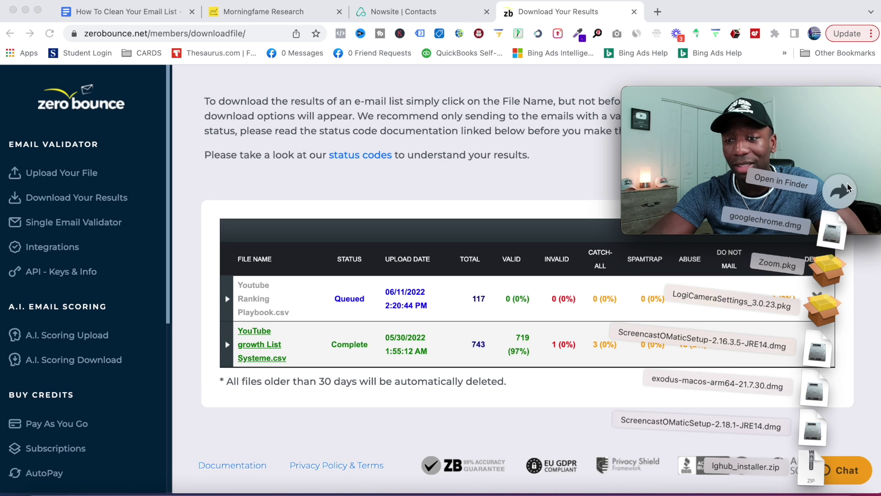
{"action": "left_click", "coordinate": [840, 193]}
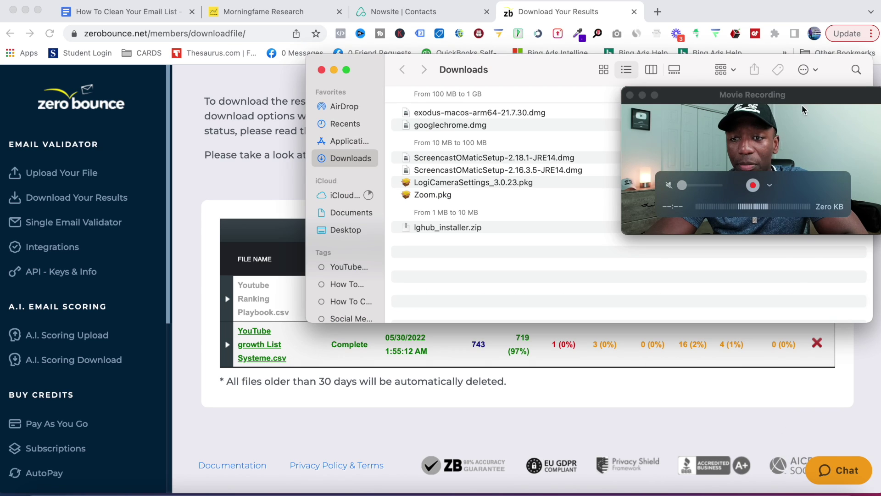
{"action": "mouse_move", "coordinate": [819, 102]}
{"action": "left_mouse_down"}
{"action": "mouse_move", "coordinate": [829, 334]}
{"action": "mouse_move", "coordinate": [821, 361]}
{"action": "left_mouse_up"}
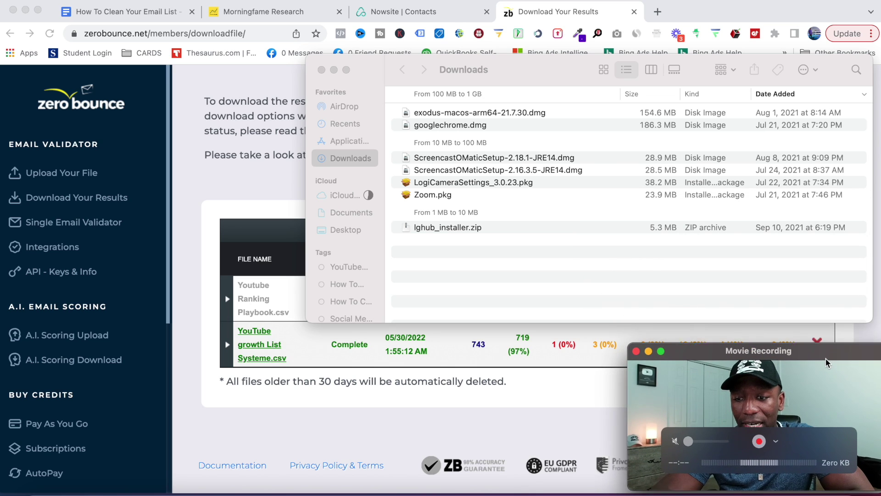
{"action": "left_click", "coordinate": [344, 219]}
{"action": "left_click", "coordinate": [351, 214]}
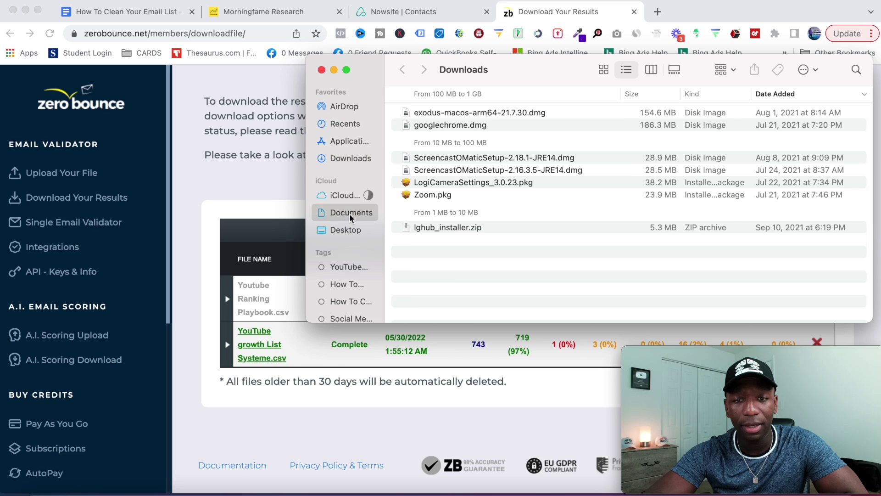
{"action": "left_click", "coordinate": [345, 232]}
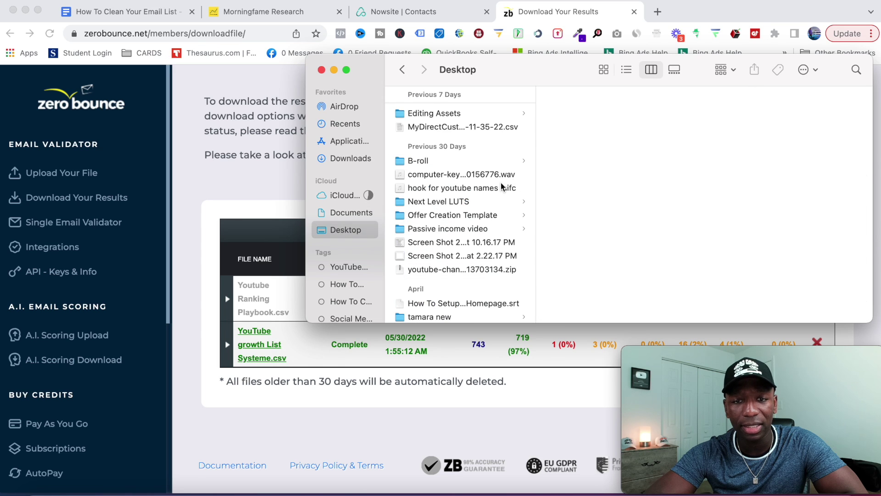
Step: Open the Email Lists For VMM folder and widen the column to show full names
{"action": "scroll", "coordinate": [496, 187], "scroll_direction": "down", "scroll_amount": 3}
{"action": "scroll", "coordinate": [491, 188], "scroll_direction": "down", "scroll_amount": 4}
{"action": "scroll", "coordinate": [484, 190], "scroll_direction": "down", "scroll_amount": 2}
{"action": "scroll", "coordinate": [477, 190], "scroll_direction": "down", "scroll_amount": 3}
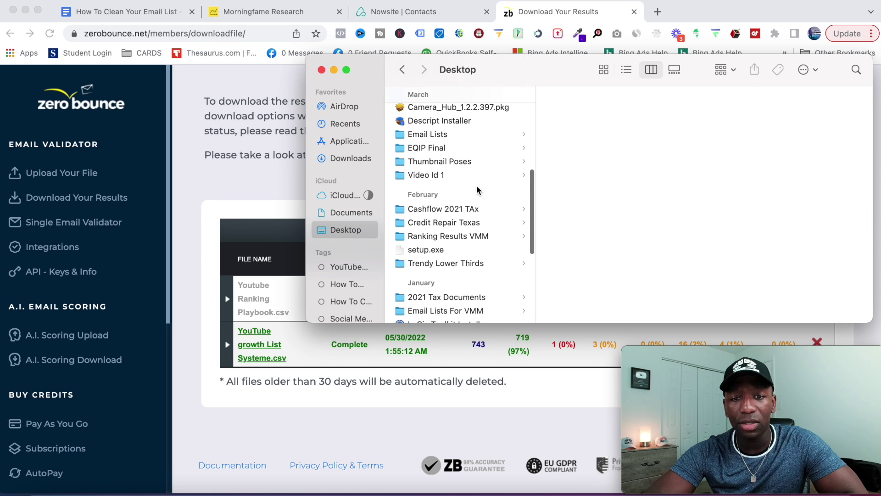
{"action": "scroll", "coordinate": [473, 190], "scroll_direction": "down", "scroll_amount": 2}
{"action": "scroll", "coordinate": [467, 190], "scroll_direction": "down", "scroll_amount": 1}
{"action": "scroll", "coordinate": [462, 190], "scroll_direction": "down", "scroll_amount": 3}
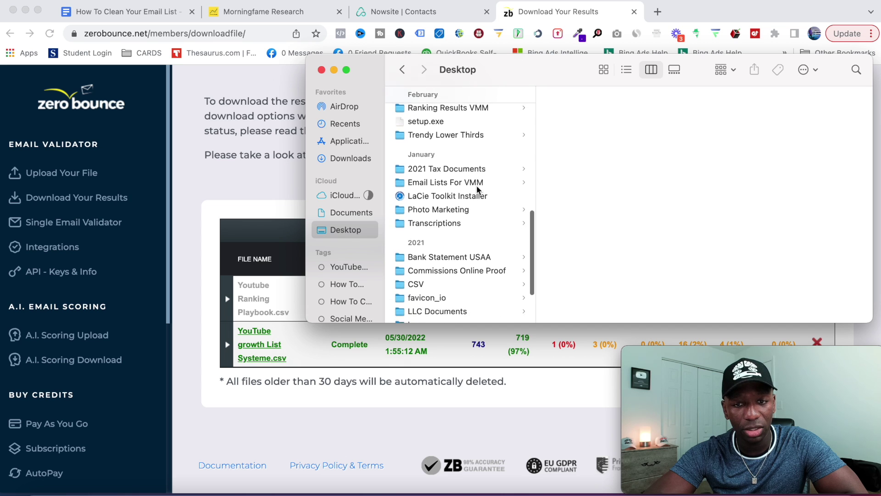
{"action": "left_click", "coordinate": [456, 182]}
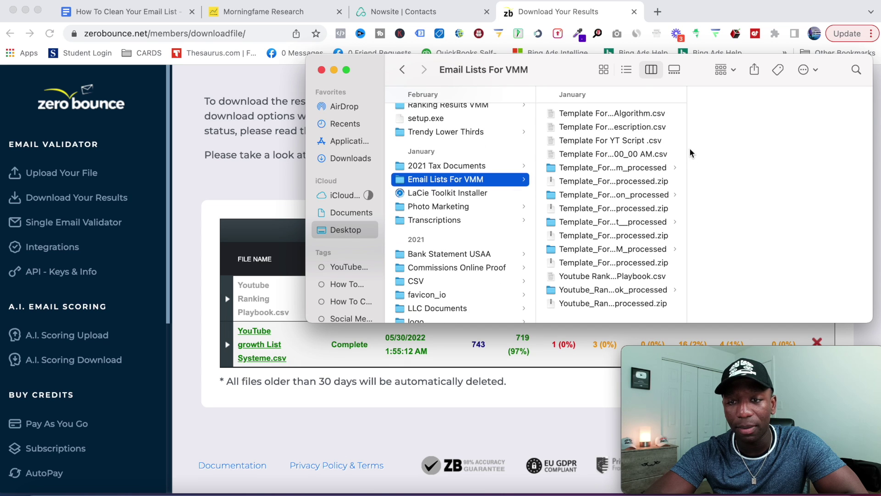
{"action": "left_click_drag", "start_coordinate": [686, 147], "coordinate": [807, 140]}
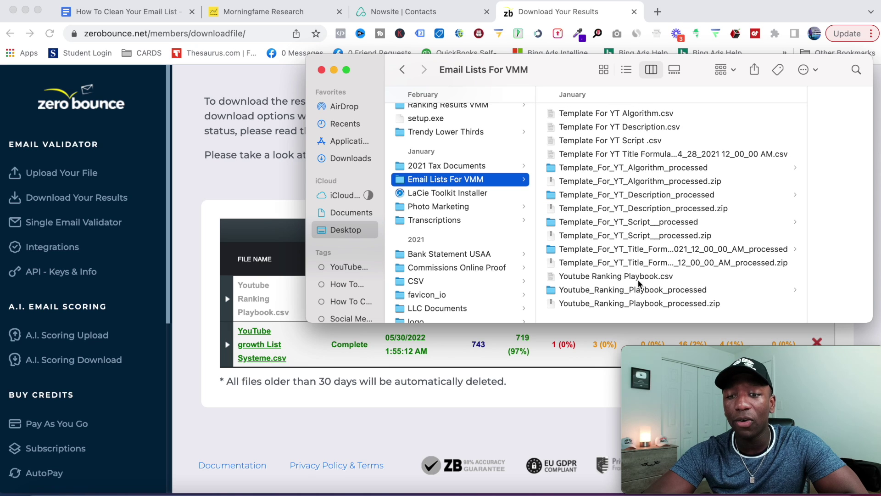
Step: Preview the abuse, all_results, catch_all, donotmail and invalid CSVs, then open the overview PDF
{"action": "left_click", "coordinate": [615, 291]}
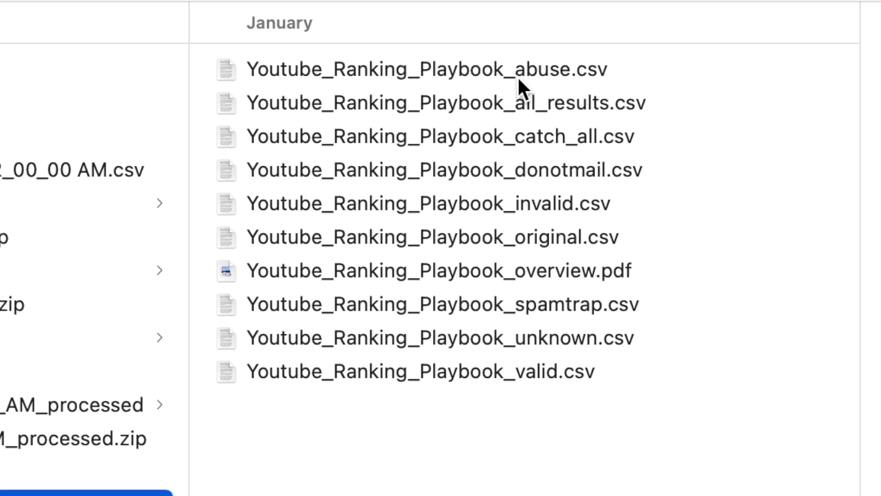
{"action": "left_click", "coordinate": [555, 71]}
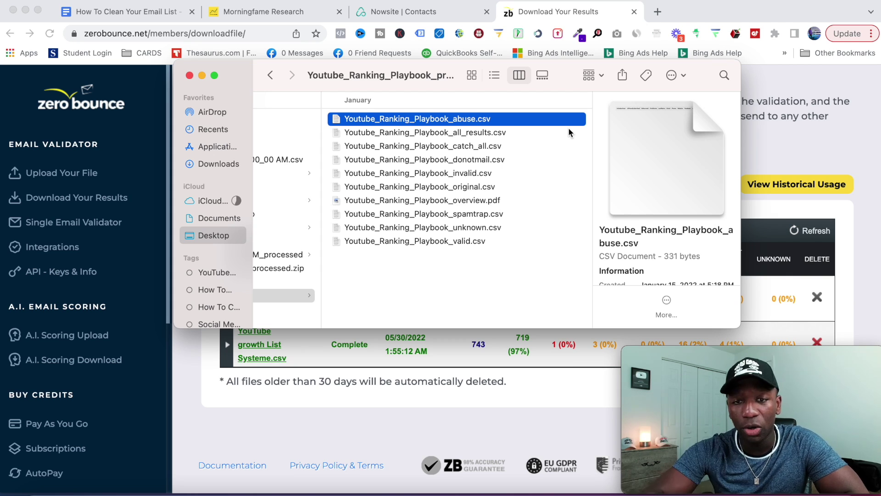
{"action": "left_click", "coordinate": [475, 134]}
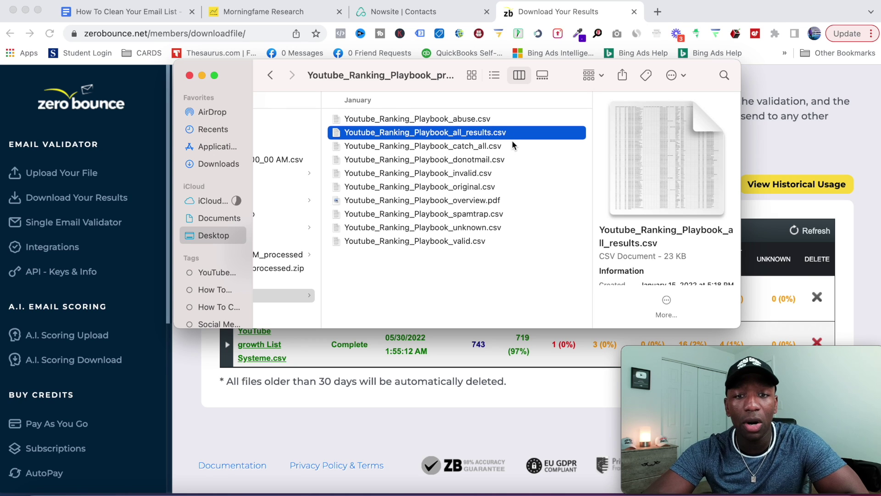
{"action": "left_click", "coordinate": [481, 146]}
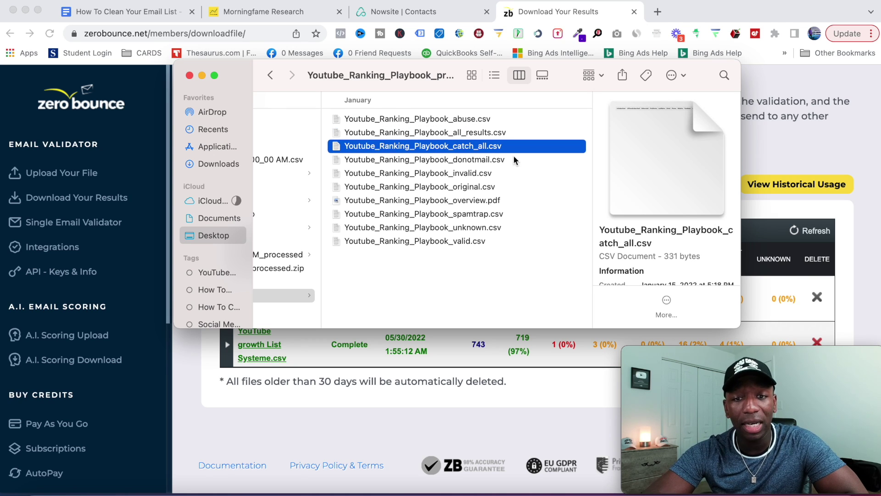
{"action": "left_click", "coordinate": [479, 161]}
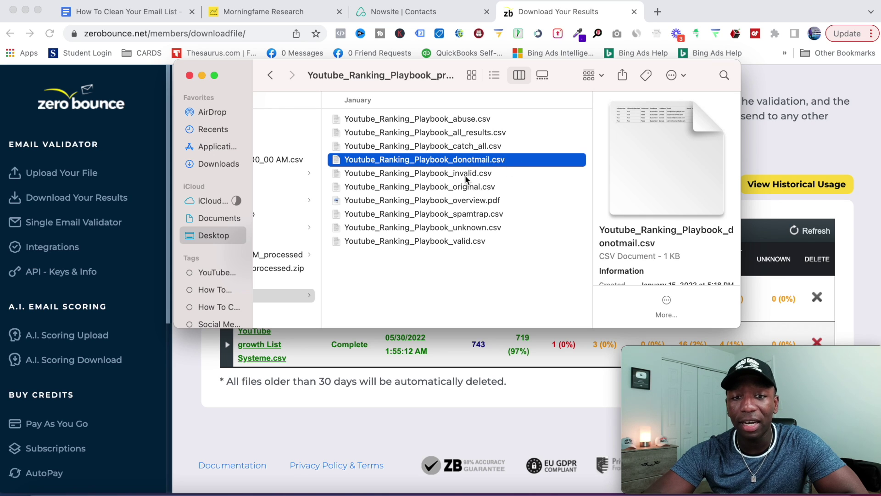
{"action": "left_click", "coordinate": [468, 174]}
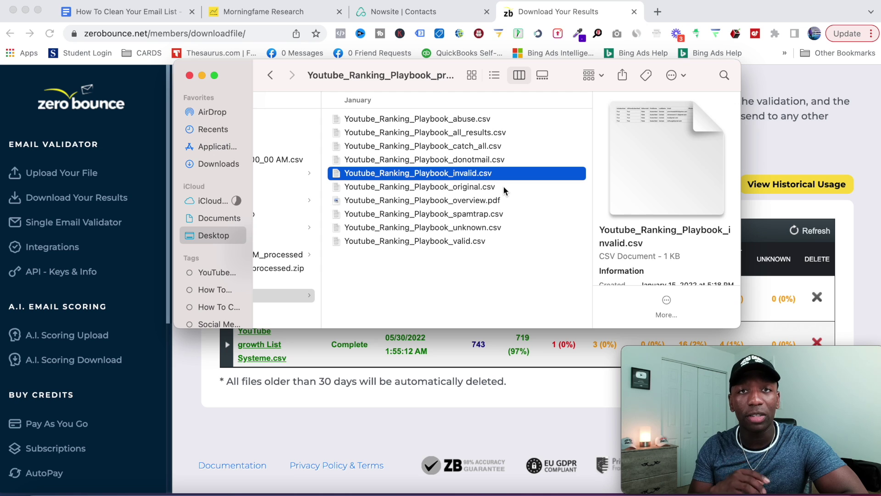
{"action": "left_click", "coordinate": [472, 202]}
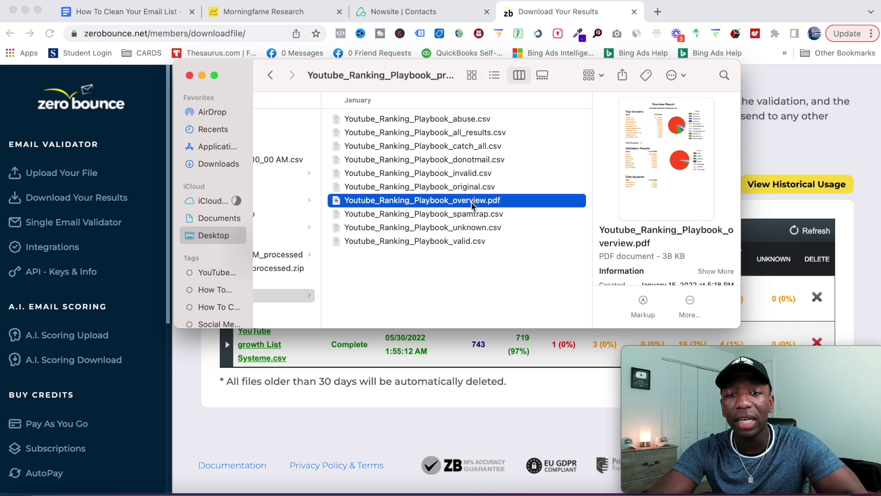
{"action": "double_click", "coordinate": [472, 202]}
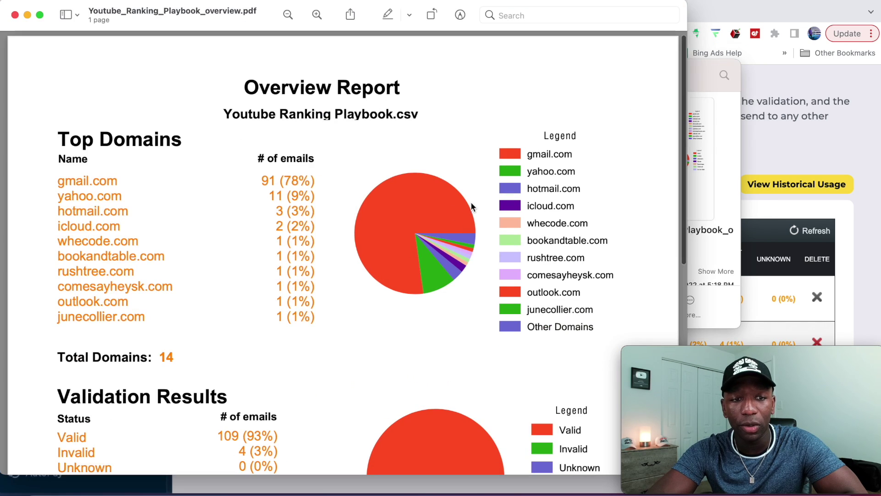
Step: Review the report's 14 total domains and 109 (93%) valid emails, then close it
{"action": "scroll", "coordinate": [304, 210], "scroll_direction": "down", "scroll_amount": 3}
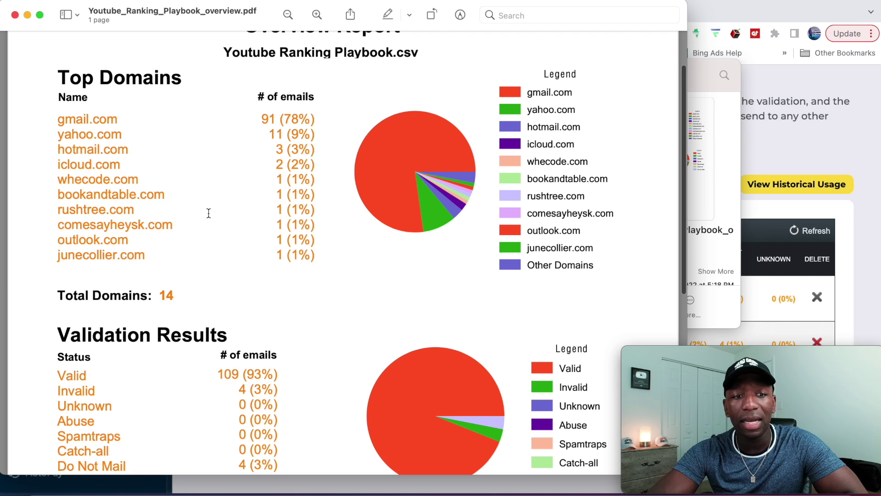
{"action": "scroll", "coordinate": [387, 229], "scroll_direction": "down", "scroll_amount": 5}
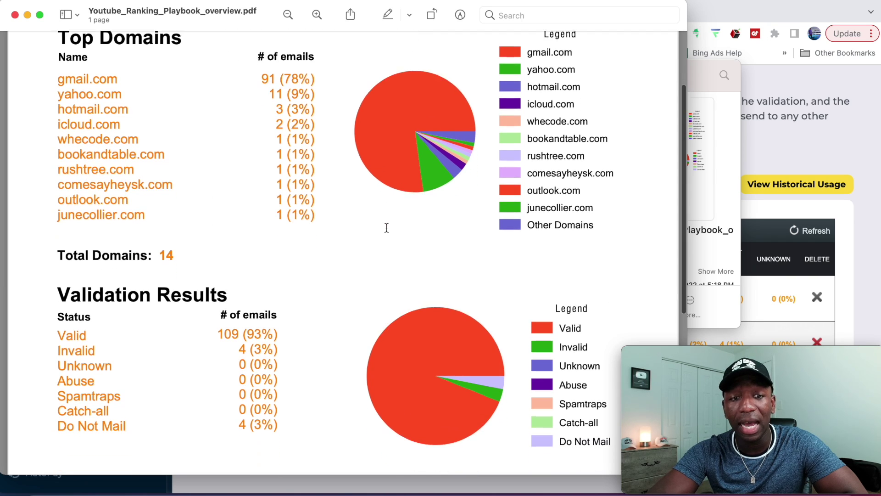
{"action": "left_click_drag", "start_coordinate": [177, 215], "coordinate": [154, 217]}
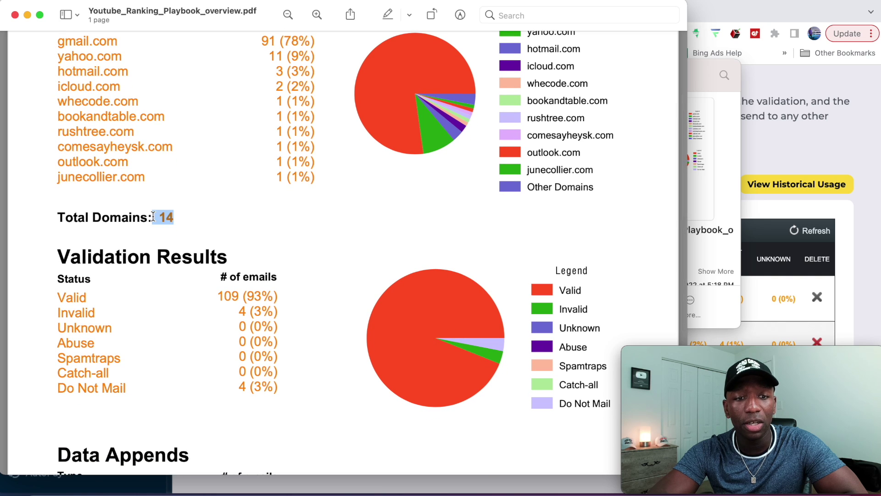
{"action": "left_click", "coordinate": [393, 216]}
{"action": "scroll", "coordinate": [394, 215], "scroll_direction": "down", "scroll_amount": 3}
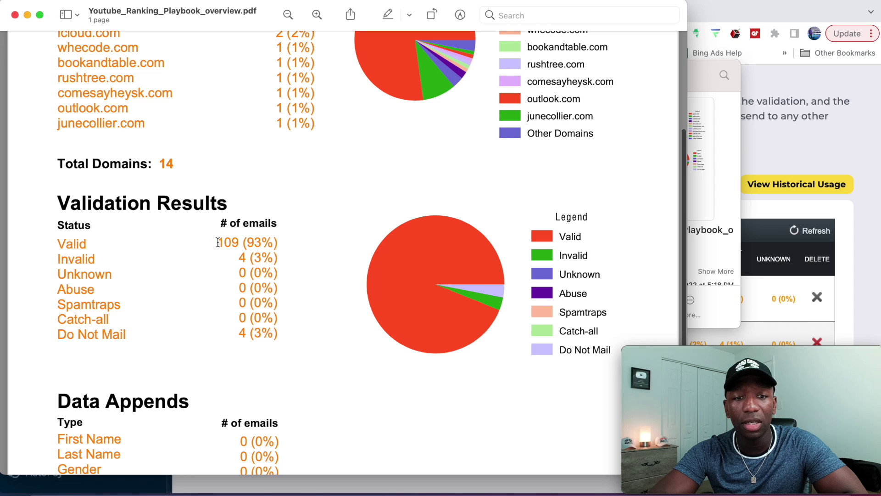
{"action": "left_click_drag", "start_coordinate": [218, 243], "coordinate": [288, 249]}
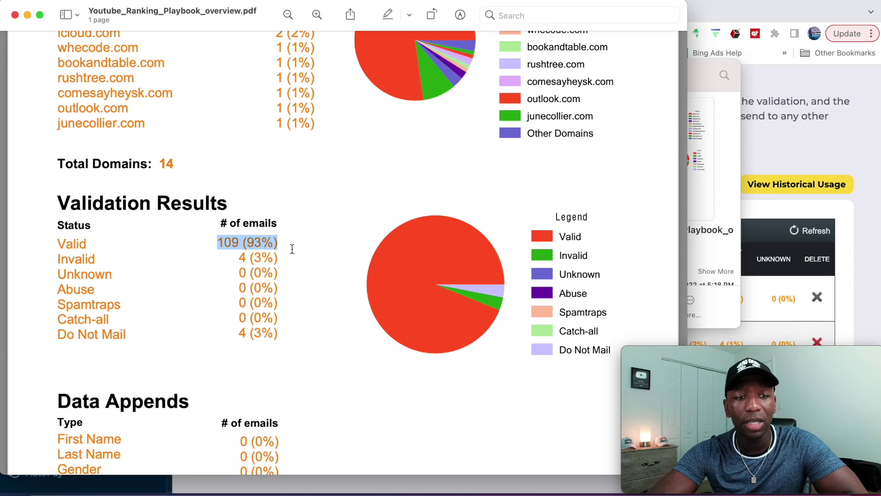
{"action": "mouse_move", "coordinate": [238, 253]}
{"action": "left_mouse_down"}
{"action": "mouse_move", "coordinate": [244, 328]}
{"action": "mouse_move", "coordinate": [285, 336]}
{"action": "left_mouse_up"}
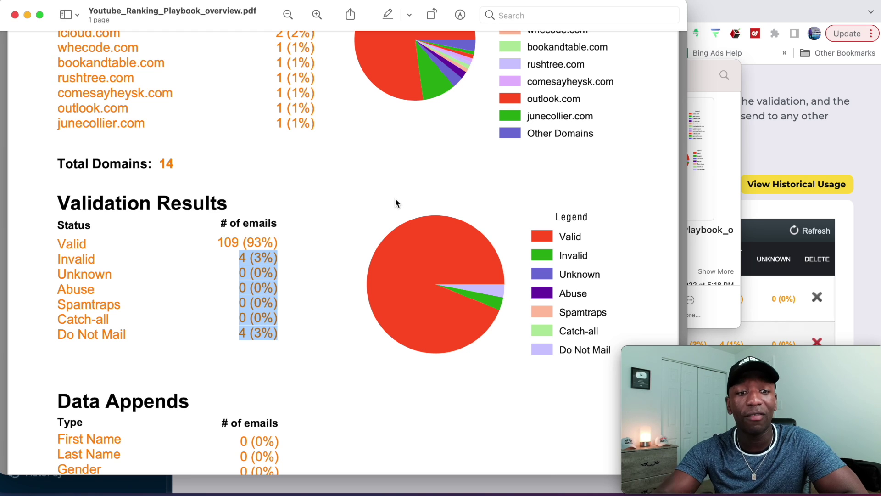
{"action": "left_click", "coordinate": [14, 16]}
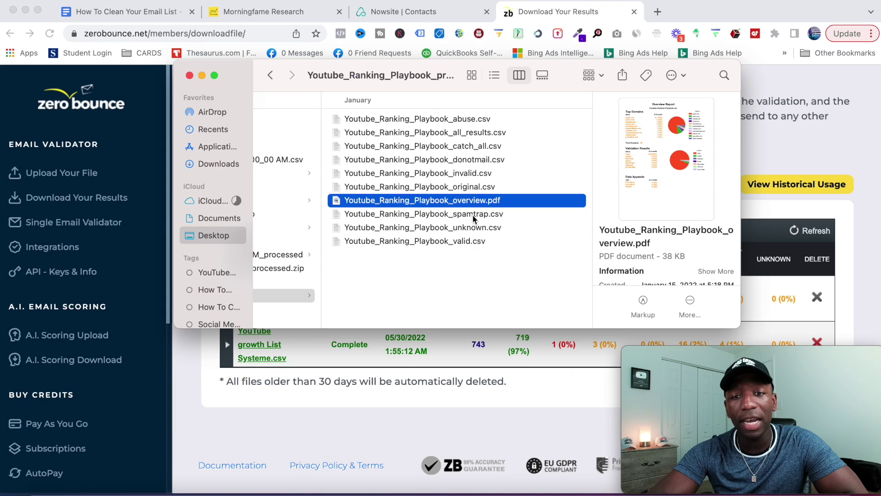
Step: Preview the spamtrap, unknown and valid CSVs, close the folder, and open the status codes documentation
{"action": "left_click", "coordinate": [474, 215]}
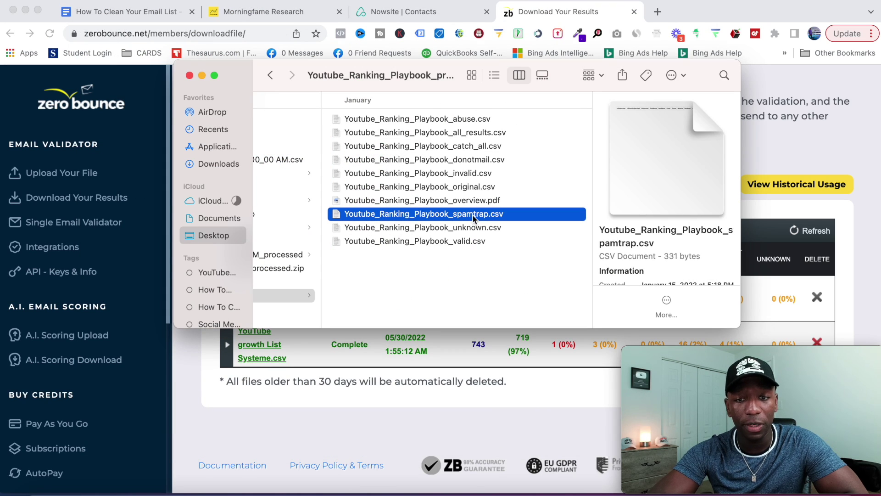
{"action": "left_click", "coordinate": [455, 229]}
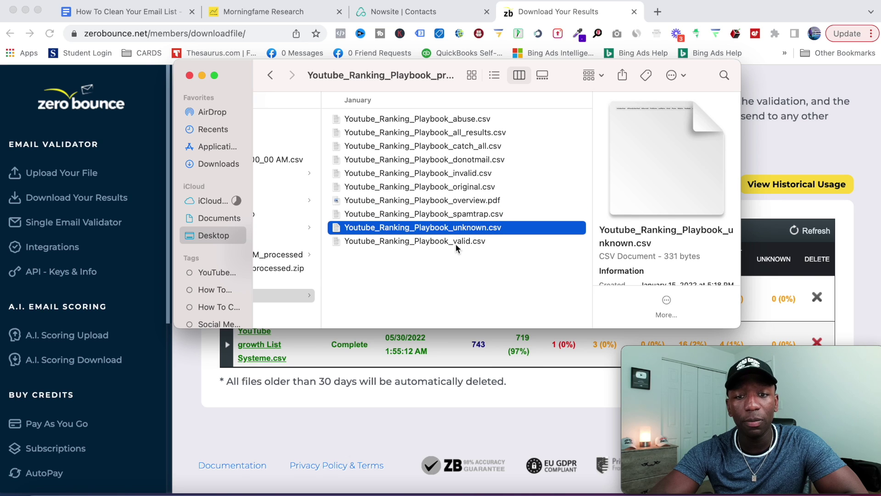
{"action": "left_click", "coordinate": [443, 241]}
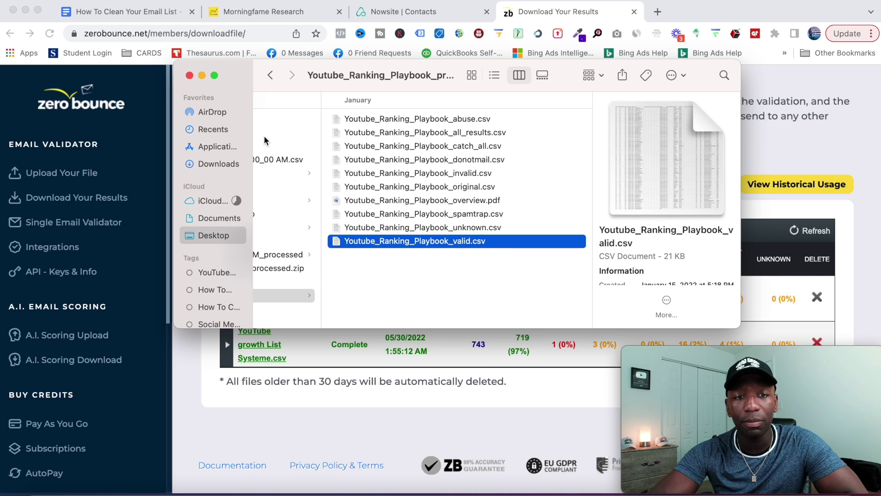
{"action": "left_click", "coordinate": [190, 76]}
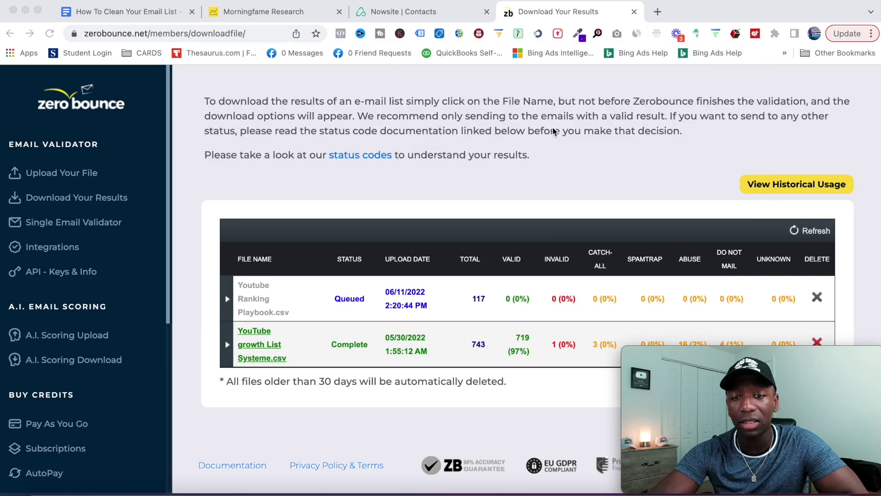
{"action": "scroll", "coordinate": [656, 175], "scroll_direction": "up", "scroll_amount": 3}
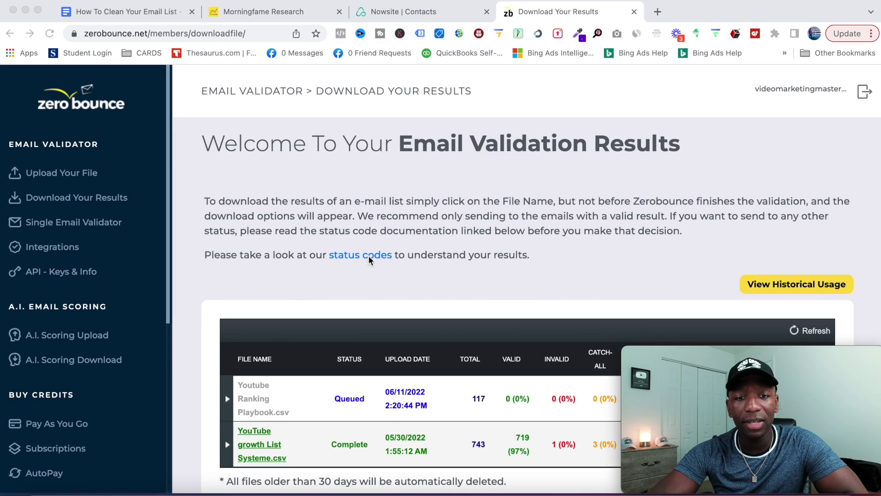
{"action": "left_click", "coordinate": [368, 256]}
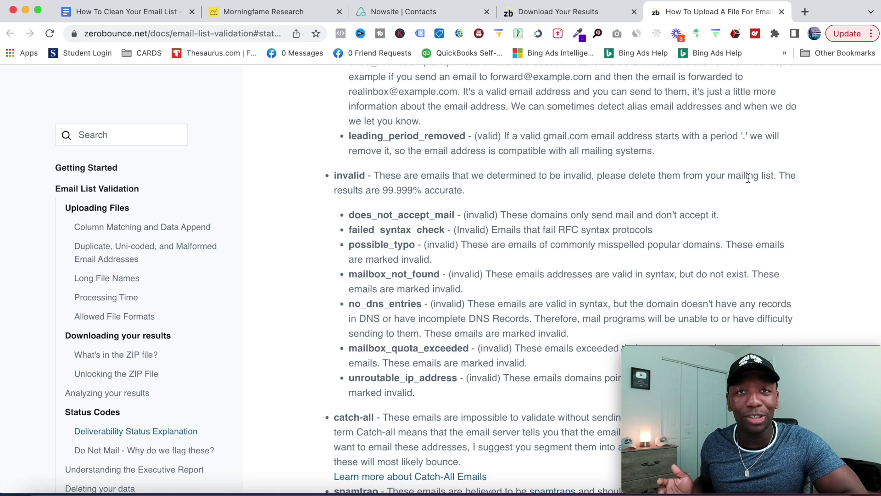
{"action": "key", "text": "ctrl+w"}
Step: Generate the YouTube growth List Systeme.csv results download, then cancel saving it
{"action": "scroll", "coordinate": [496, 179], "scroll_direction": "down", "scroll_amount": 3}
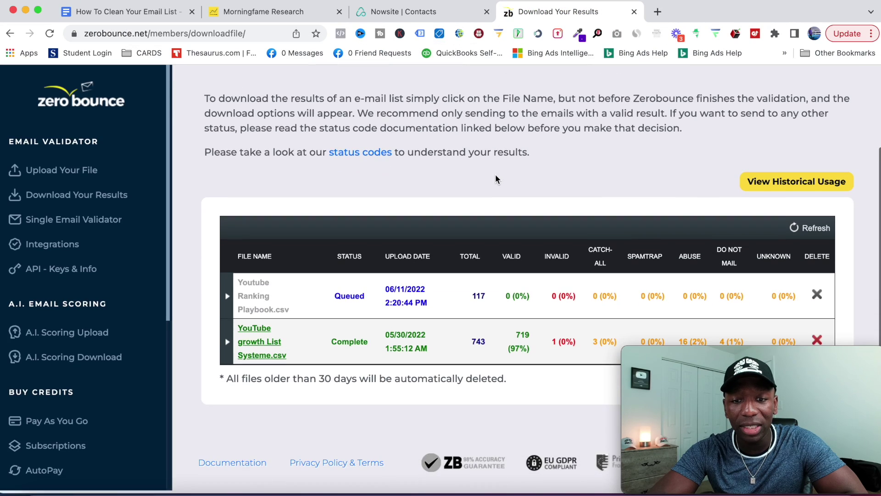
{"action": "left_click", "coordinate": [266, 349]}
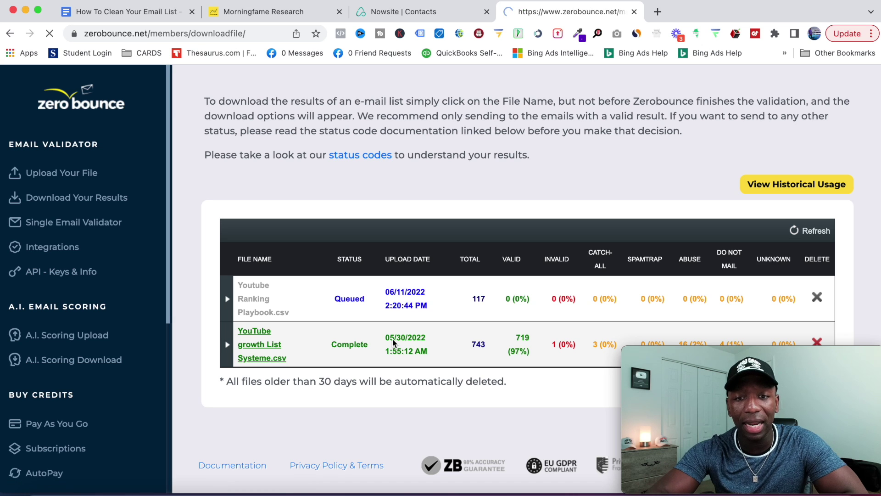
{"action": "scroll", "coordinate": [574, 155], "scroll_direction": "down", "scroll_amount": 4}
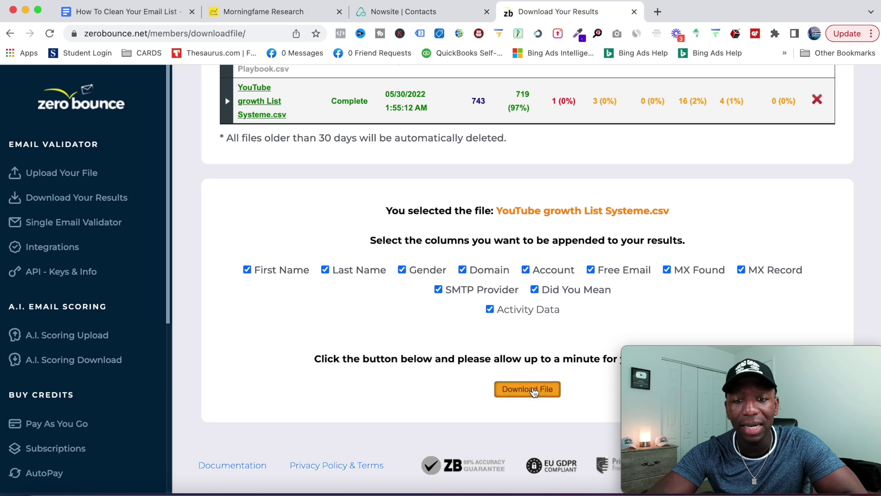
{"action": "left_click", "coordinate": [533, 393]}
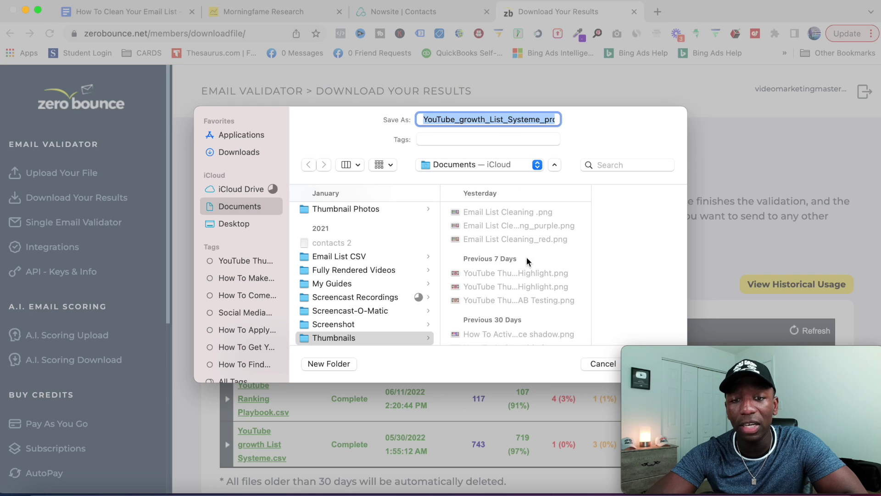
{"action": "left_click", "coordinate": [601, 363]}
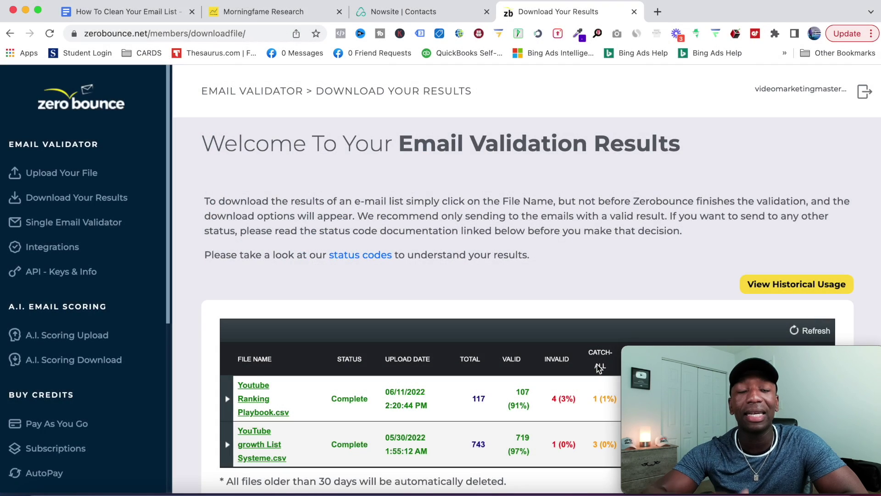